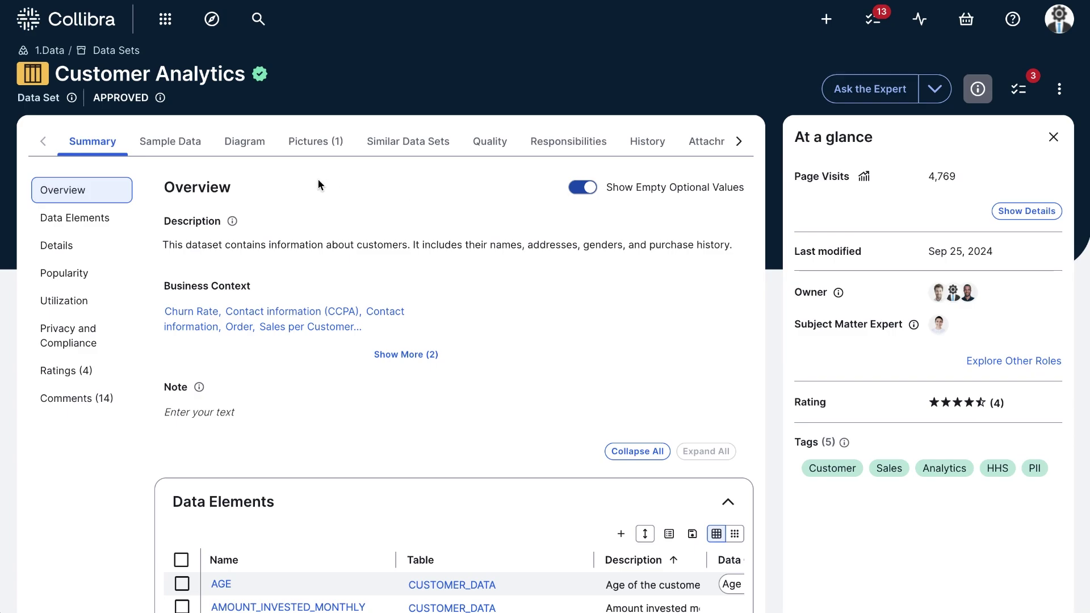
Open the Customer Analytics lineage diagram at 1:1, shrink it to fit, and zoom into the CRM Cloud box.
left_click(243, 142)
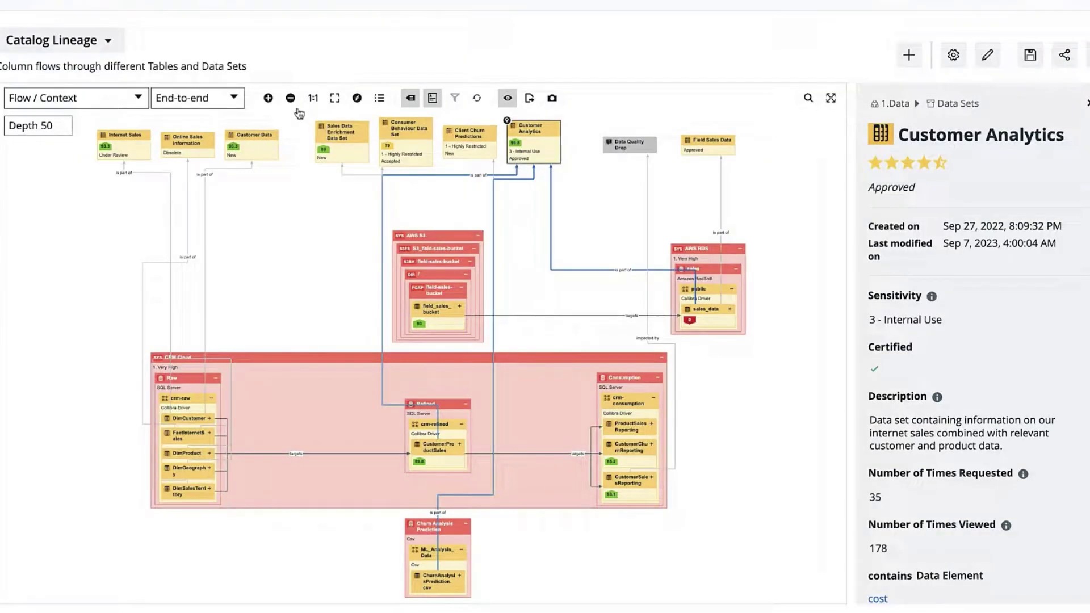
left_click(313, 98)
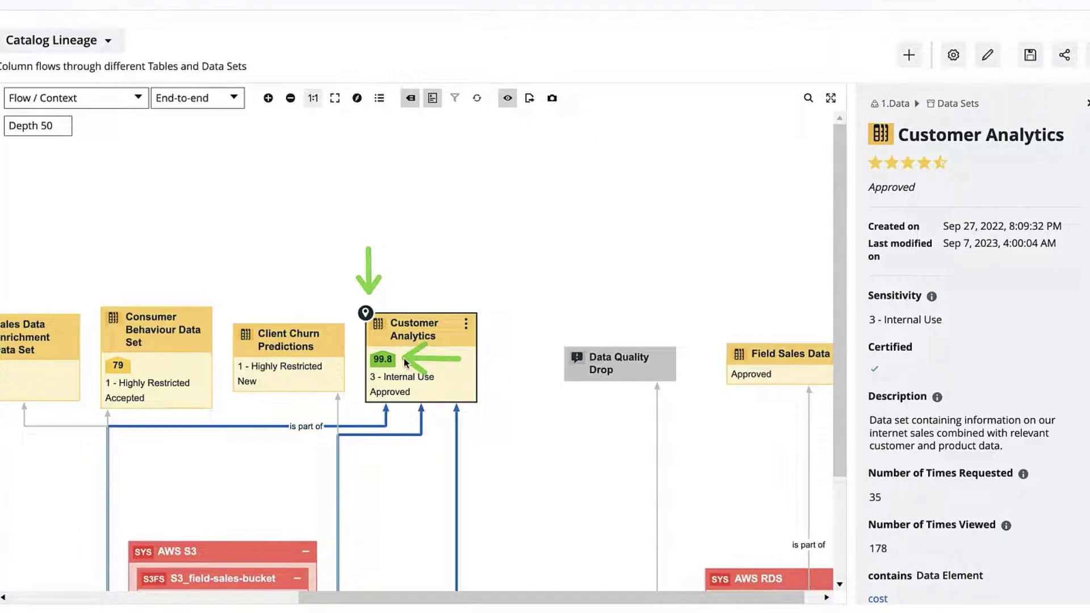
left_click(335, 99)
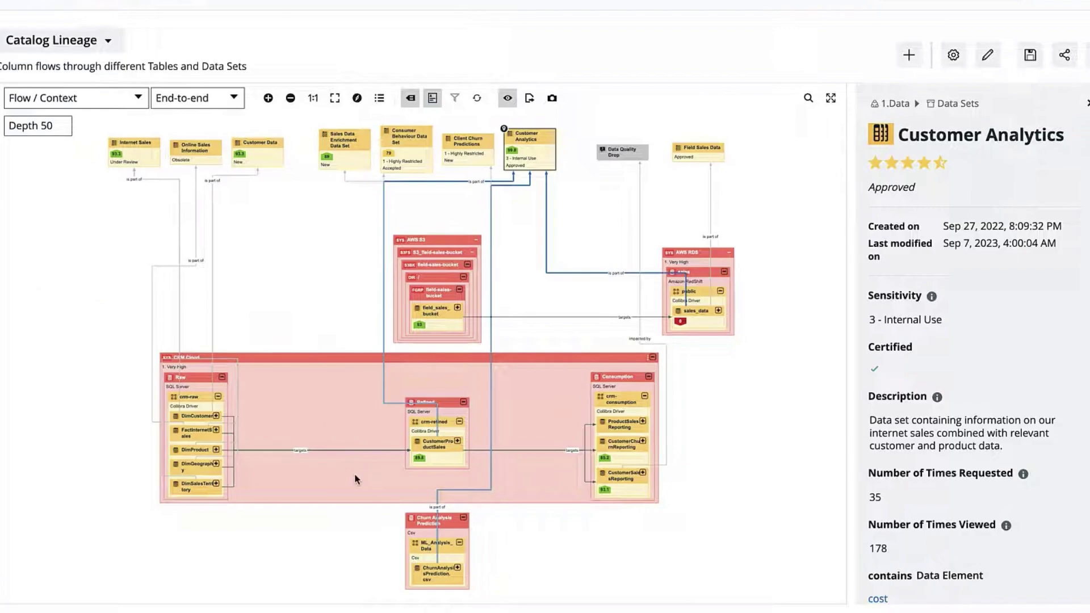
scroll(355, 475, "up", 5)
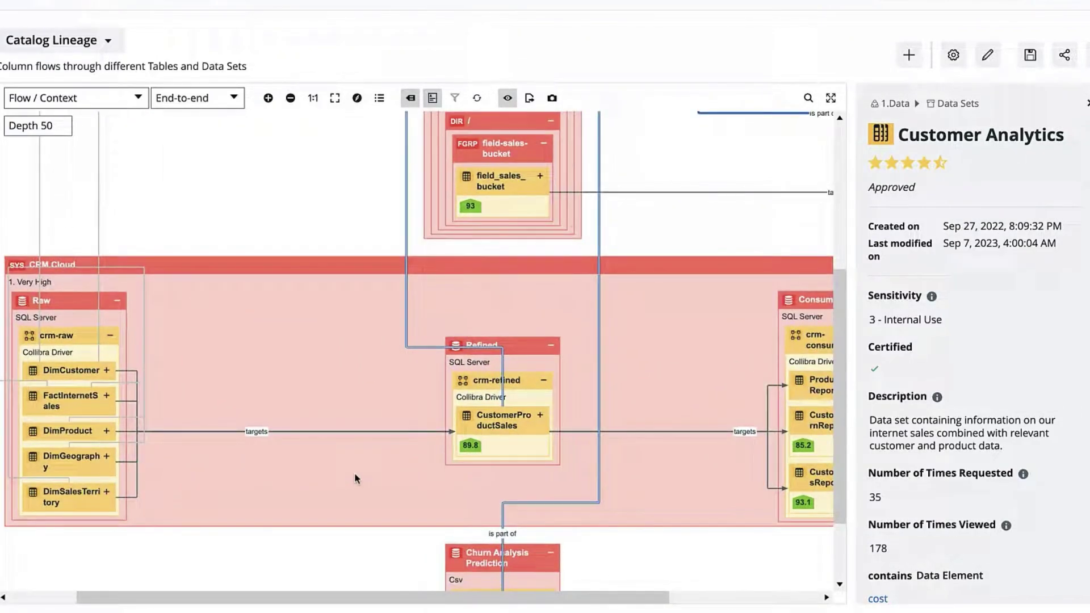
left_click_drag(289, 598, 301, 600)
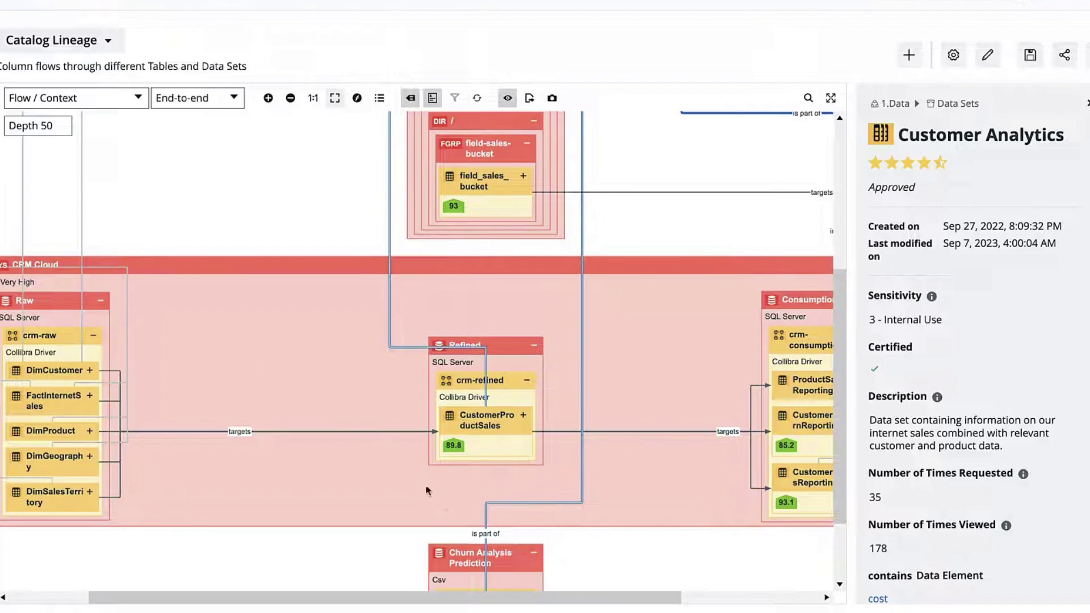
left_click_drag(443, 503, 477, 452)
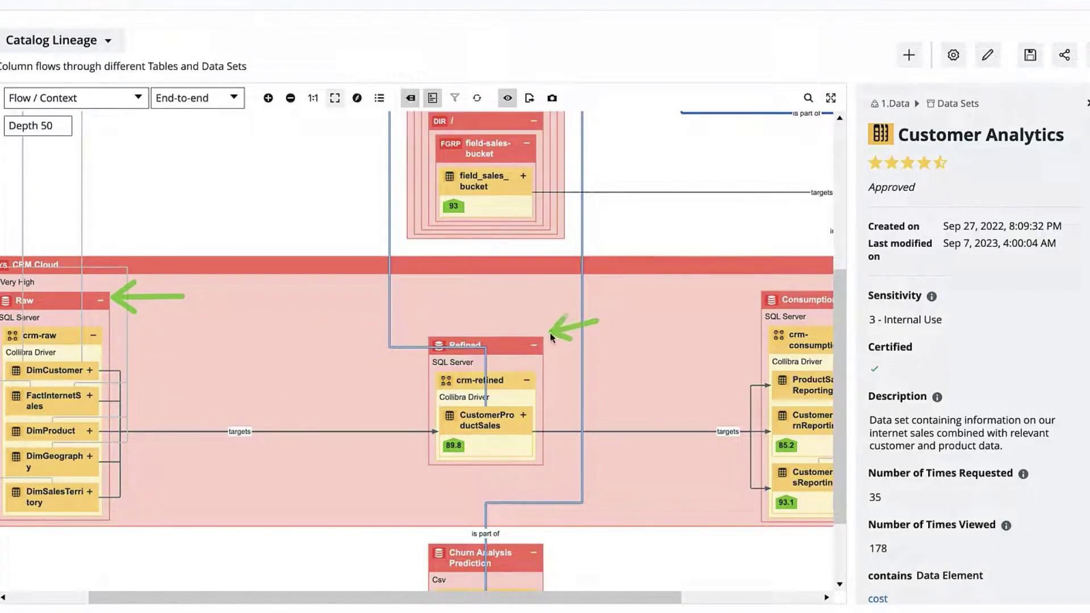
left_click_drag(551, 337, 546, 332)
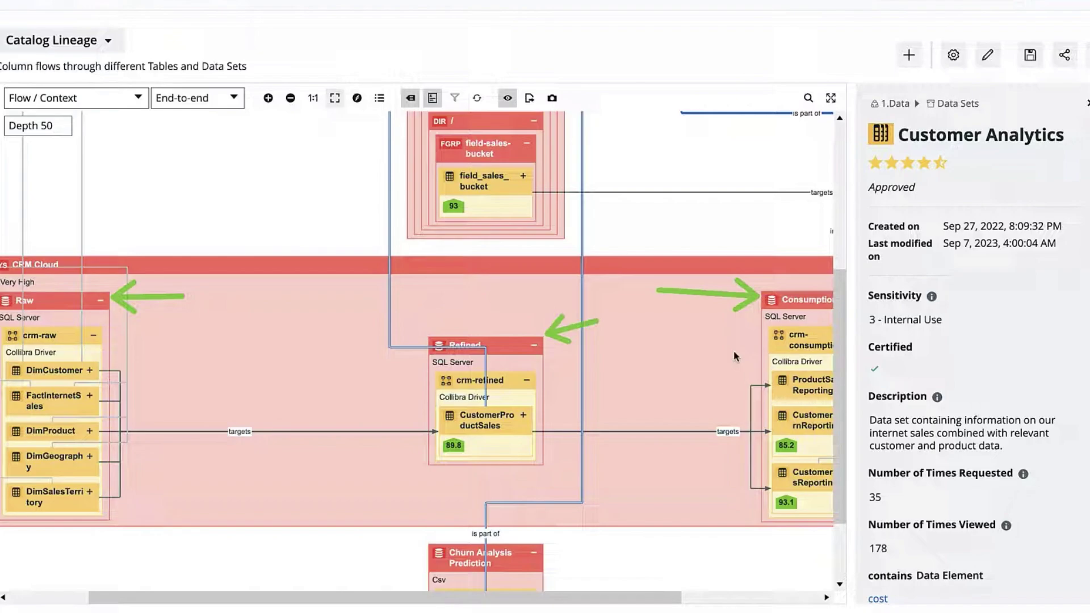
Switch the lineage diagram to Impact Analysis, close the Legend, and show it fullscreen.
left_click_drag(278, 46, 145, 47)
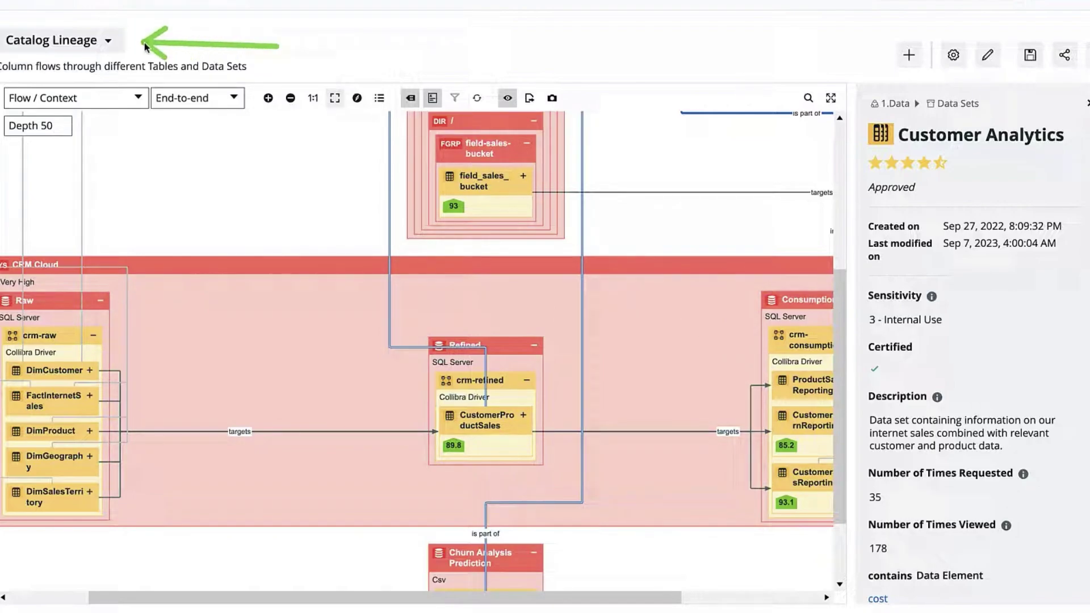
left_click(108, 41)
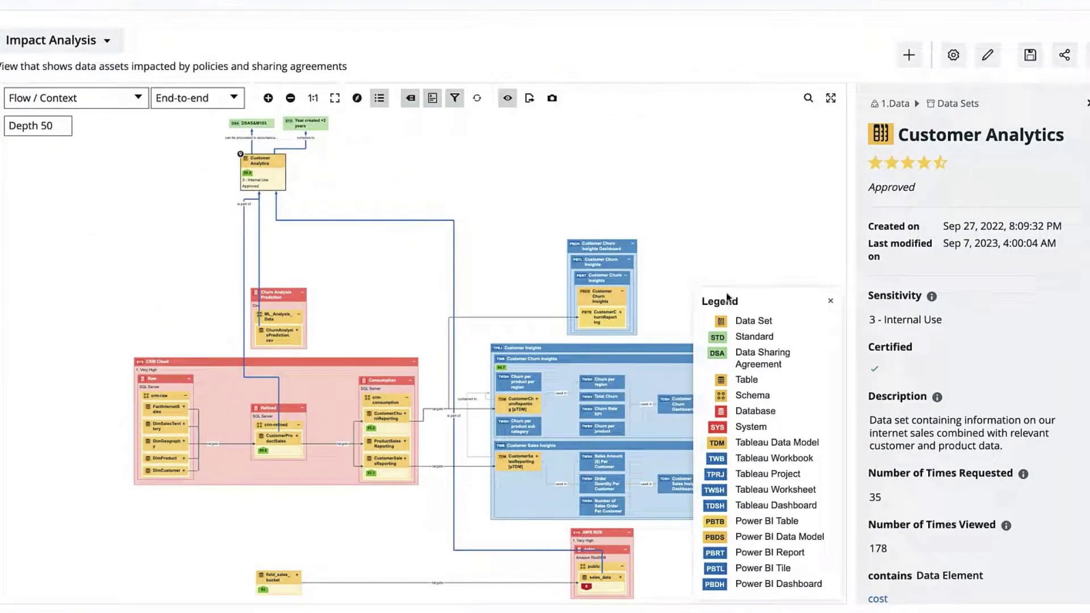
left_click(831, 301)
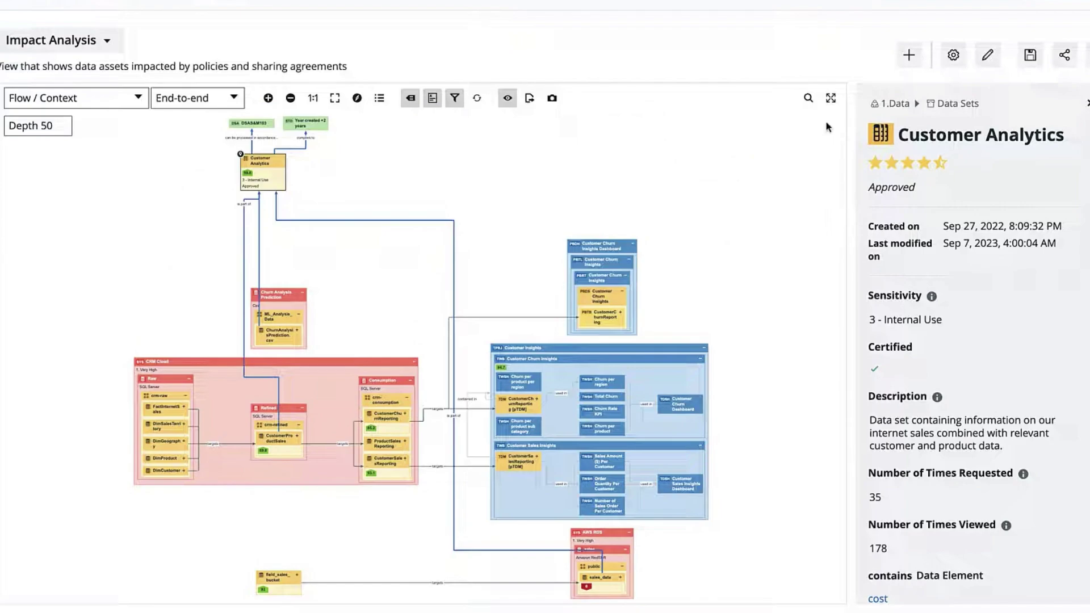
left_click(831, 98)
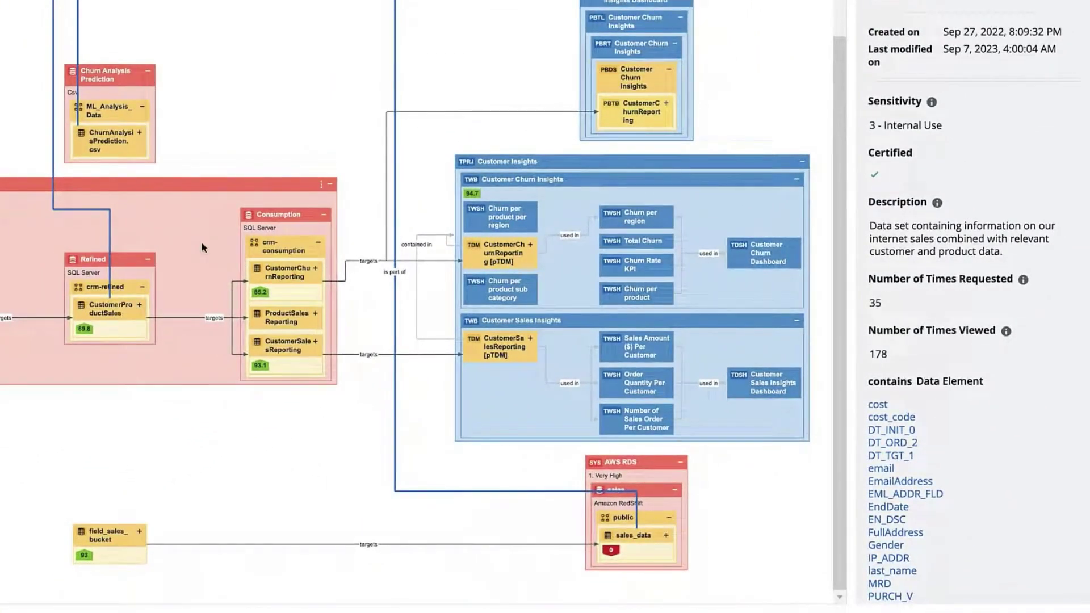
scroll(840, 193, "up", 2)
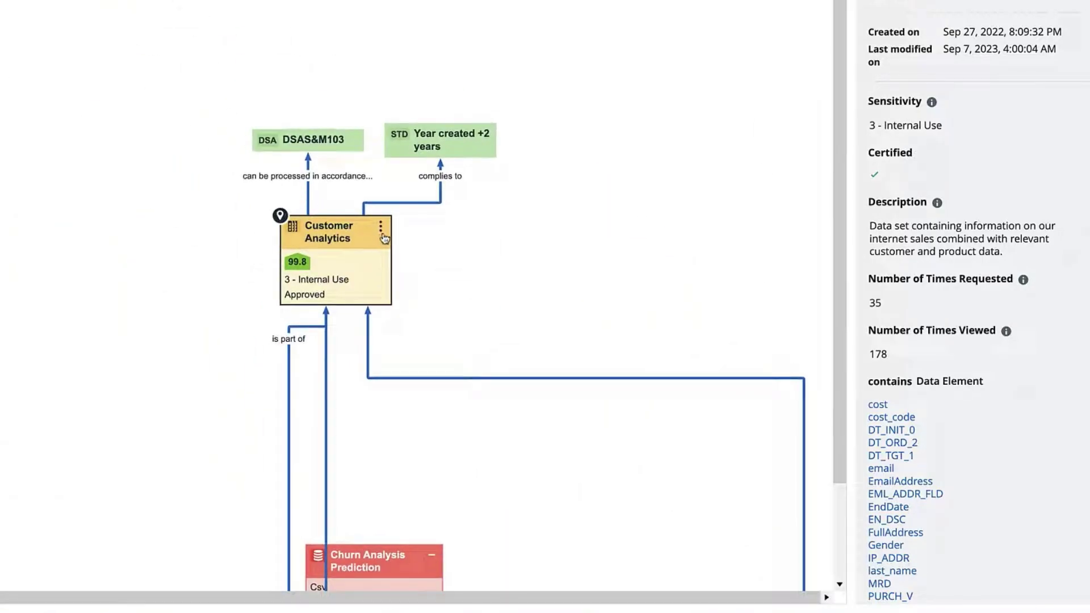
Add the Customer Analytics node's related business assets using Explore > Data Set related to Business Asset.
left_click(381, 228)
mouse_move(455, 245)
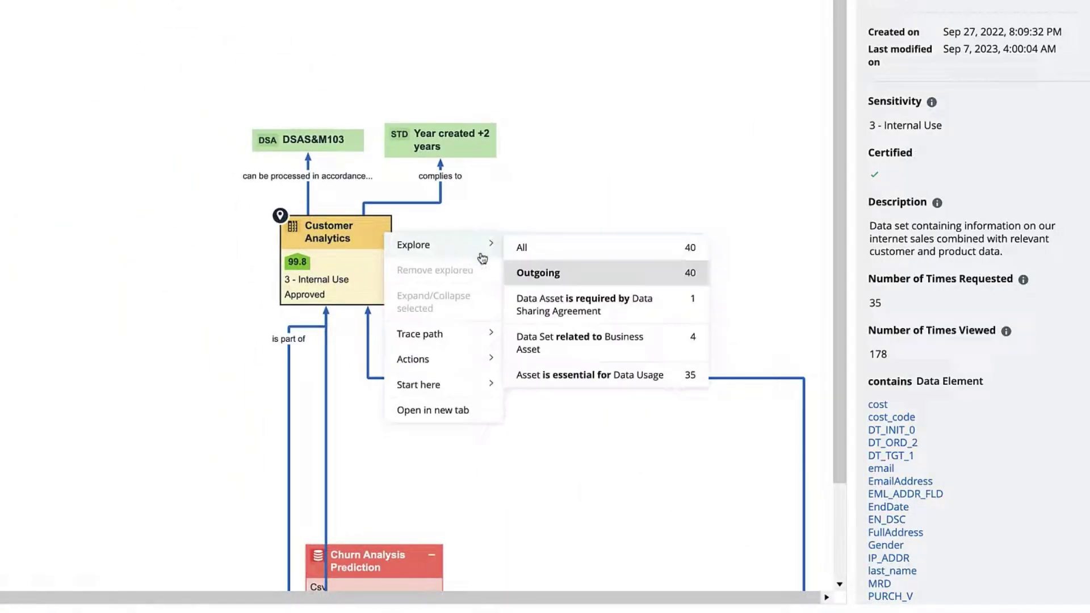
left_click(589, 345)
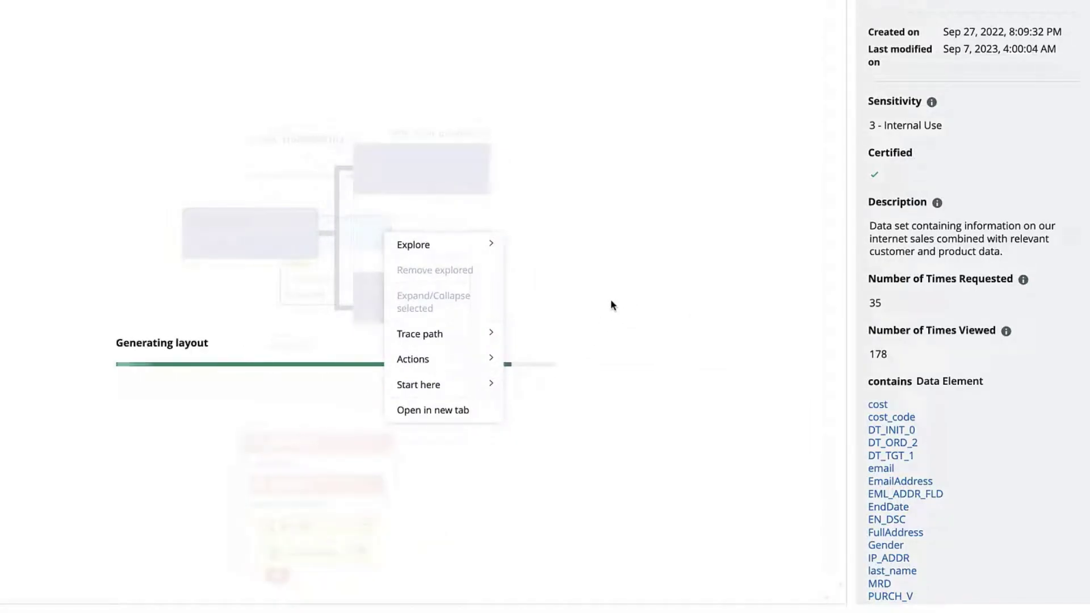
left_click_drag(835, 100, 841, 214)
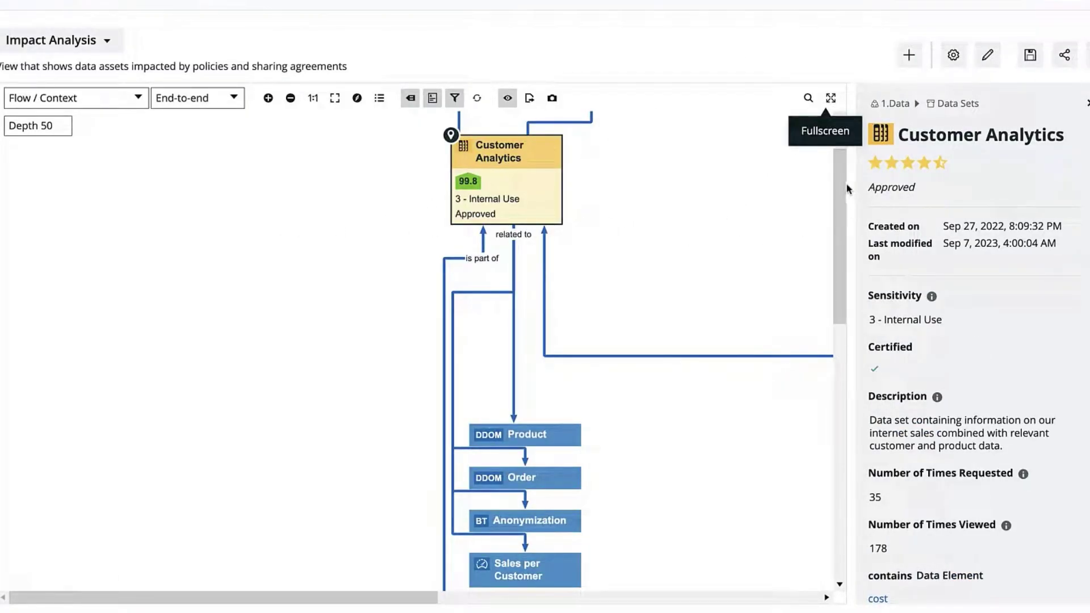
Select the CustomerProductSales node in CRM Cloud and open its technical lineage page.
left_click_drag(847, 189, 850, 393)
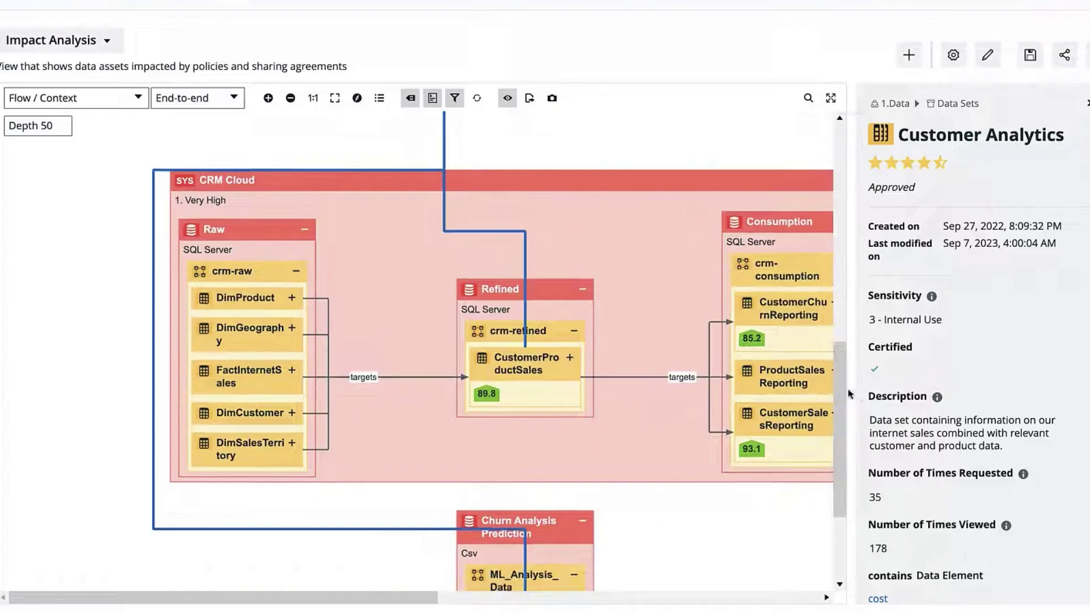
left_click(517, 362)
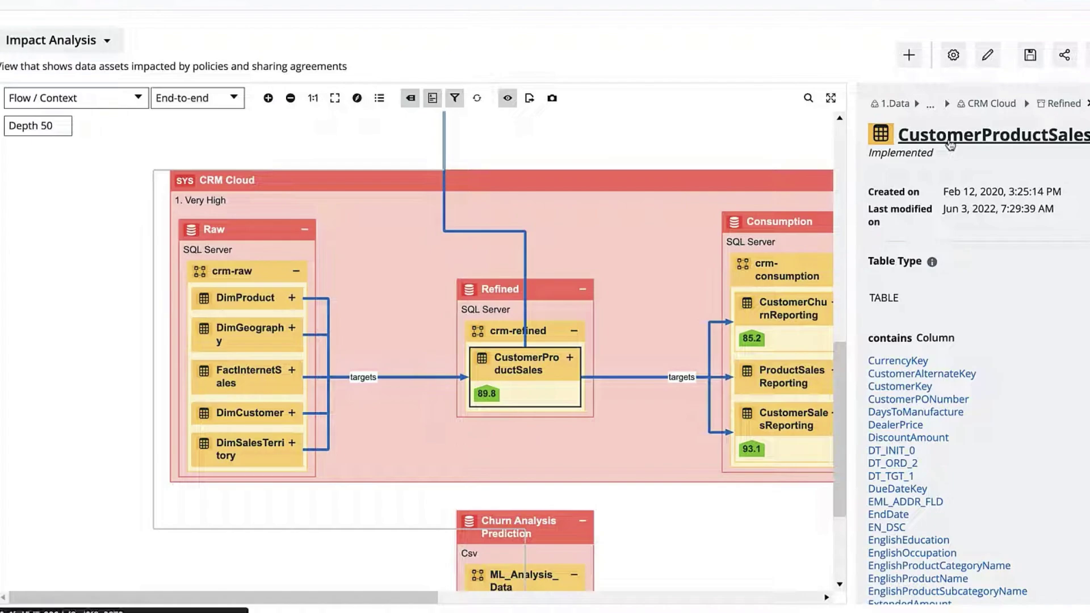
left_click(950, 143)
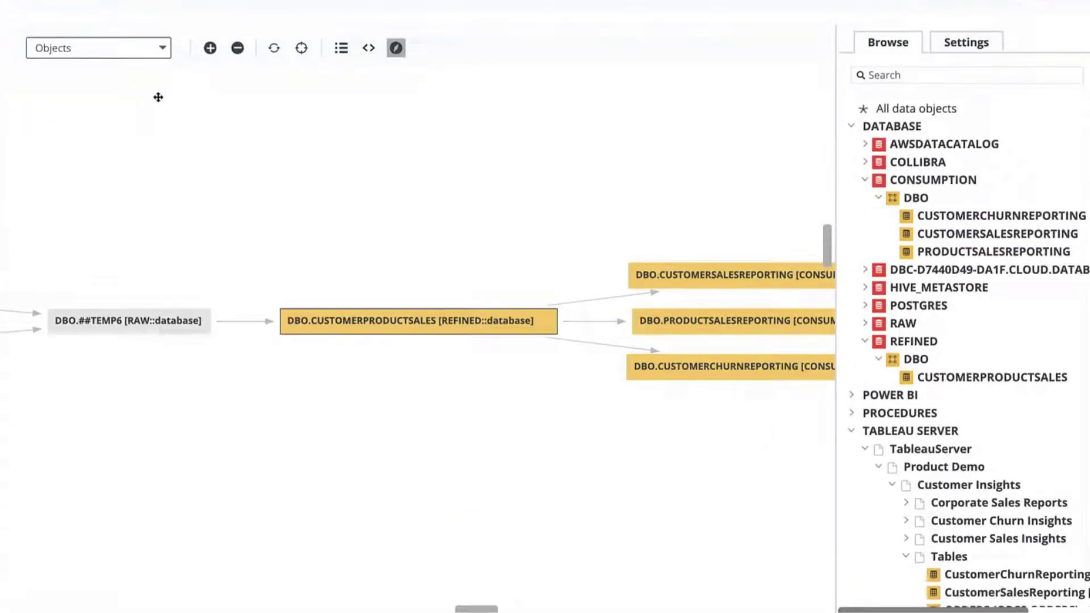
Review CUSTOMERPRODUCTSALES' Transformations (IN) SQL, then close the SQL panel.
left_click_drag(102, 237, 280, 216)
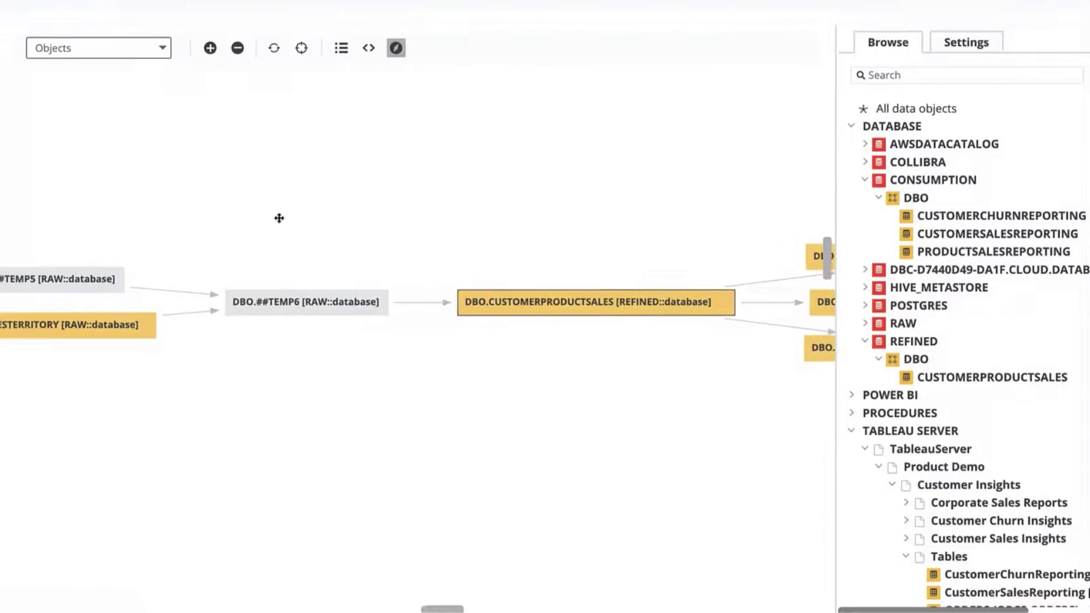
left_click_drag(63, 212, 117, 194)
left_click_drag(434, 212, 241, 206)
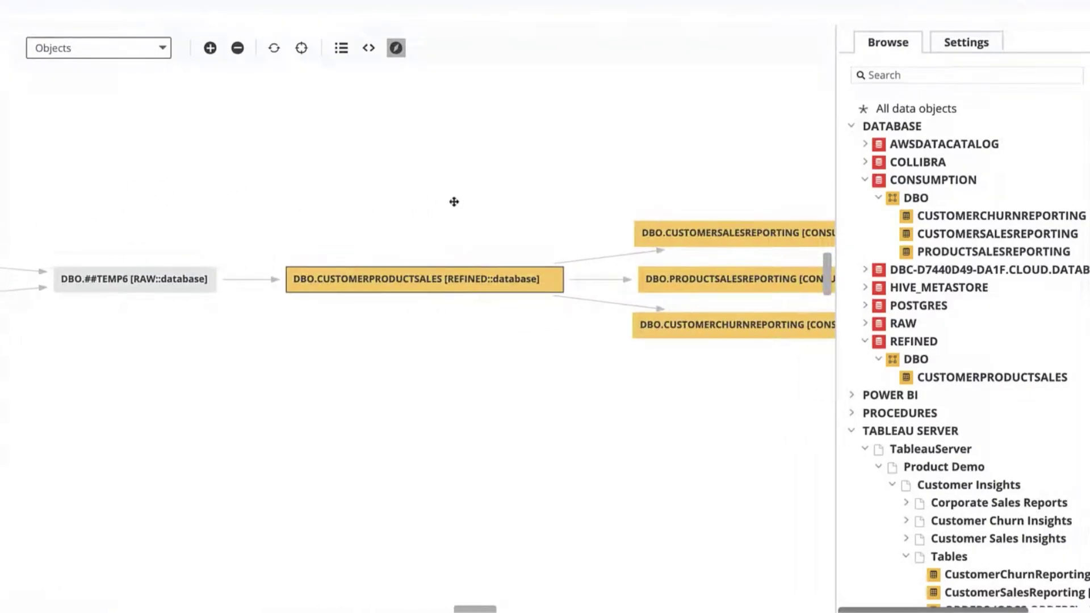
left_click_drag(452, 203, 257, 201)
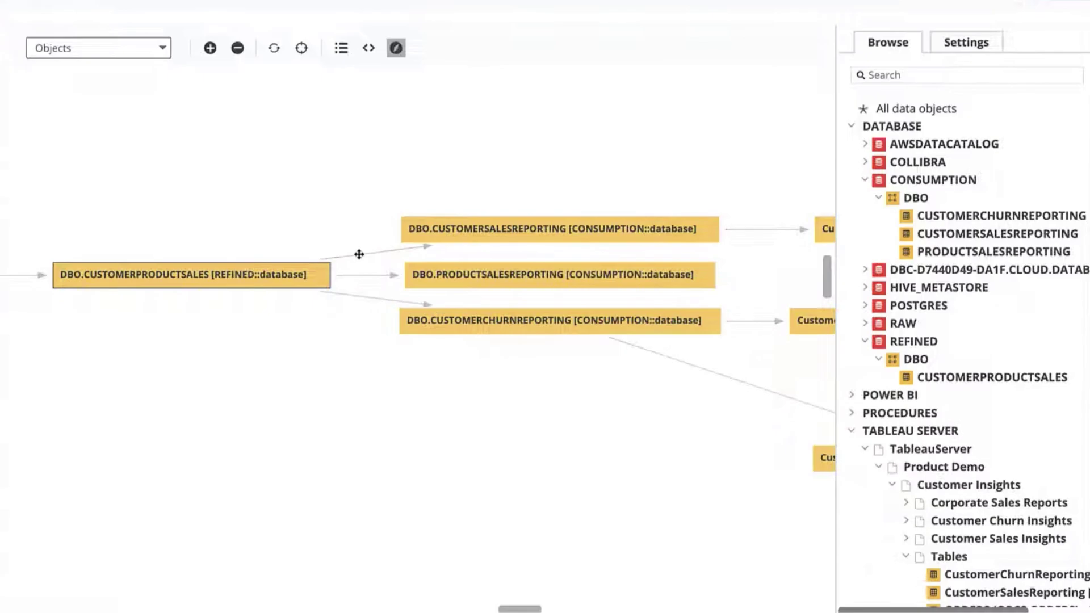
left_click(279, 280)
left_click(360, 363)
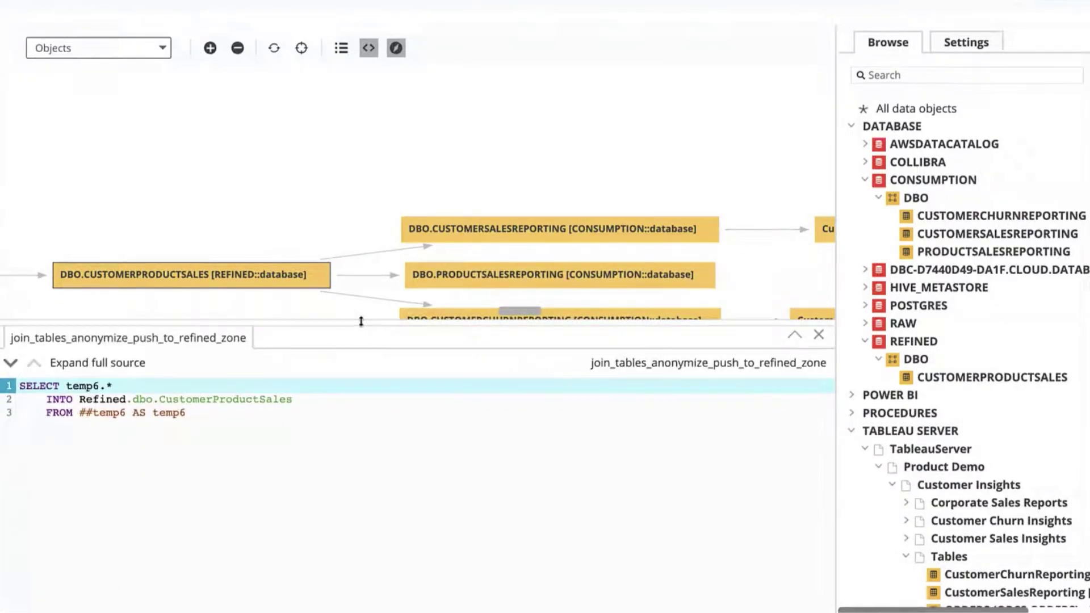
left_click_drag(361, 321, 366, 407)
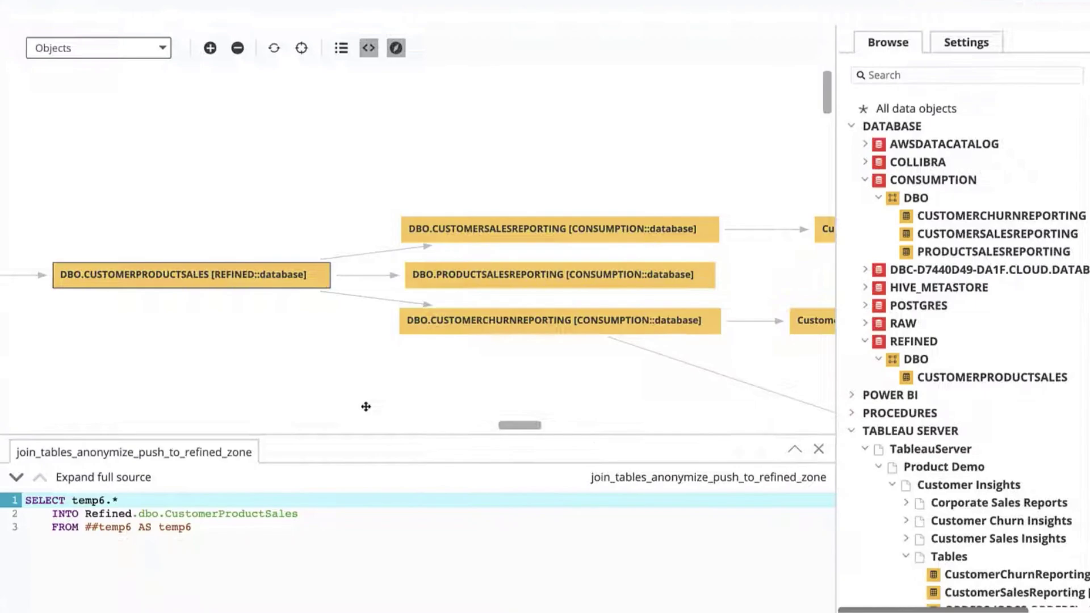
left_click(818, 450)
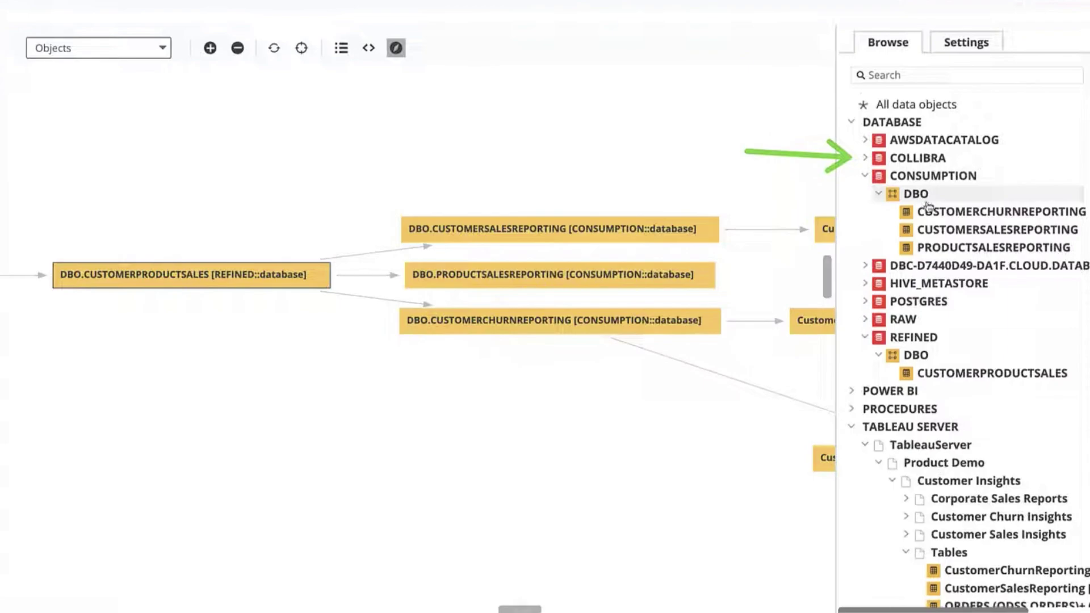
Collapse DATABASE and show the Tableau CustomerChurnReporting table's lineage centred in the graph.
scroll(929, 207, "down", 2)
scroll(928, 205, "up", 2)
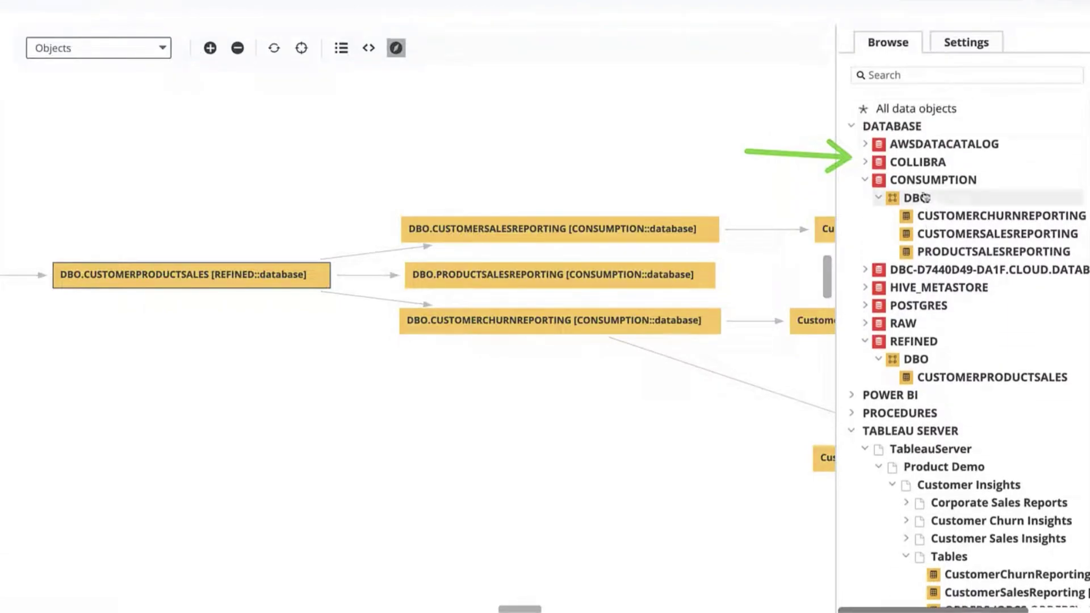
left_click(852, 126)
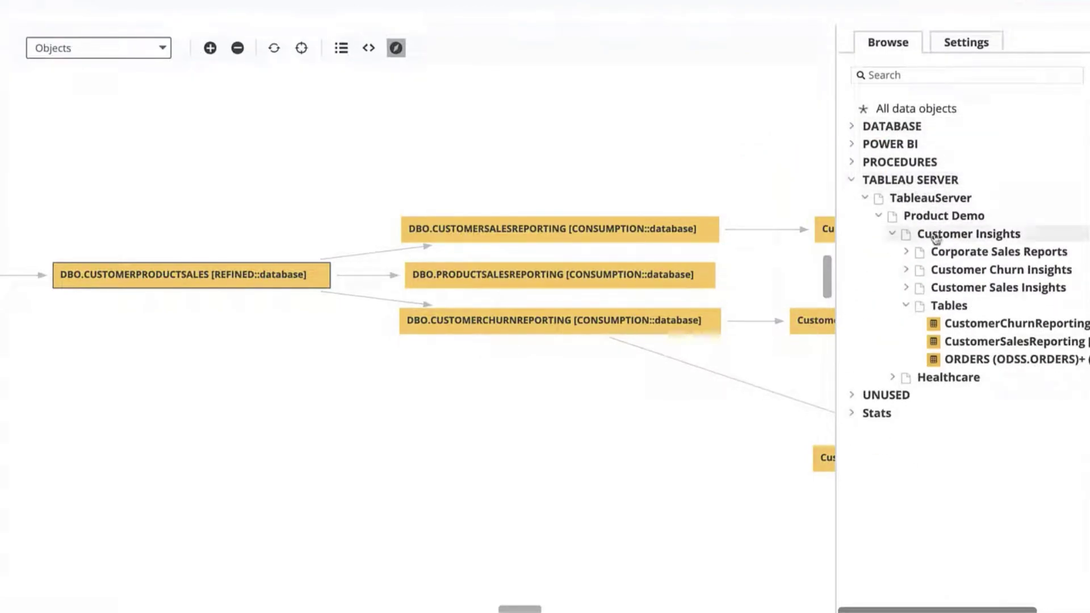
left_click(982, 325)
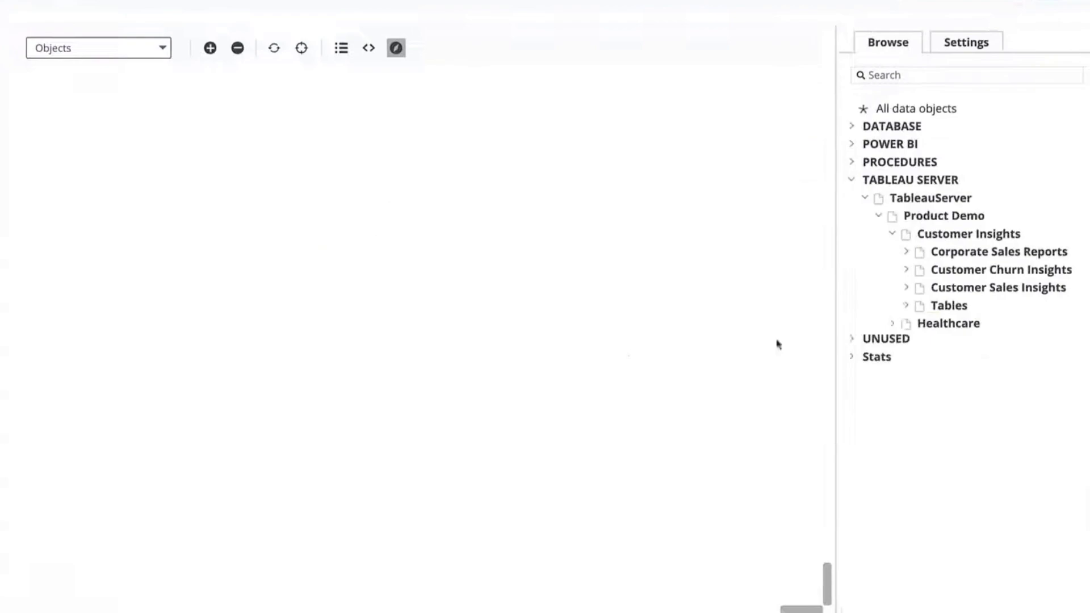
left_click_drag(389, 385, 423, 367)
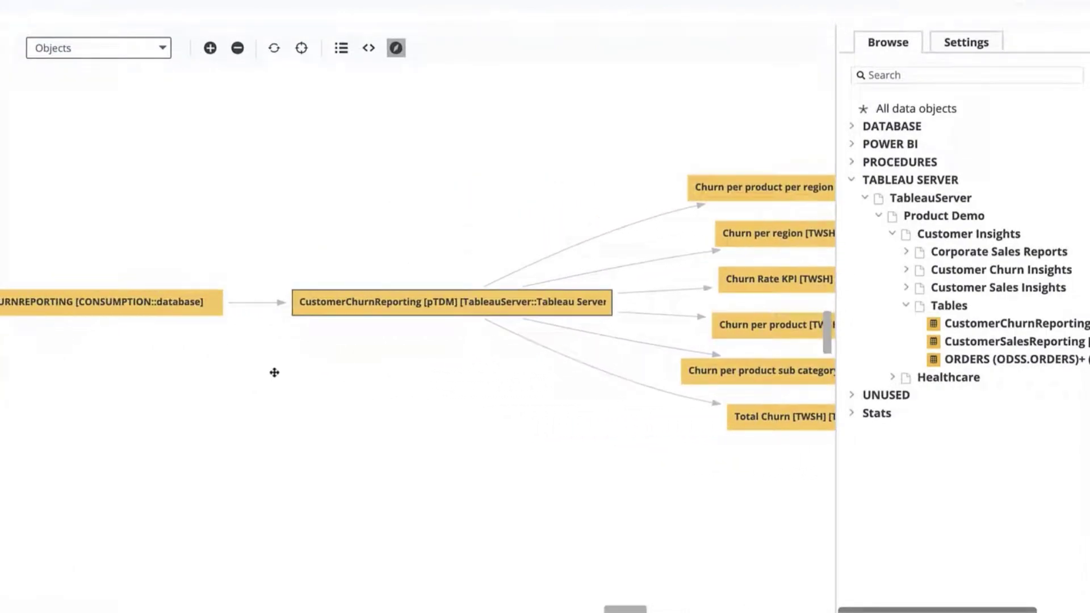
left_click_drag(275, 372, 374, 338)
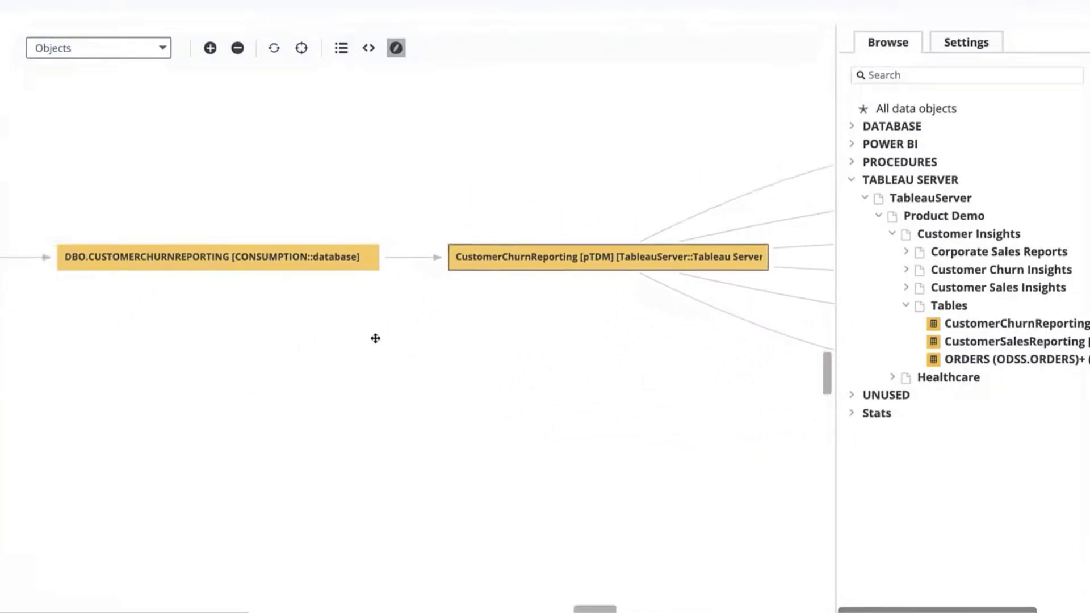
left_click(299, 268)
Switch to Column Image and show the PRODUCTSUBCATEGORYKEY column lineage.
left_click(380, 324)
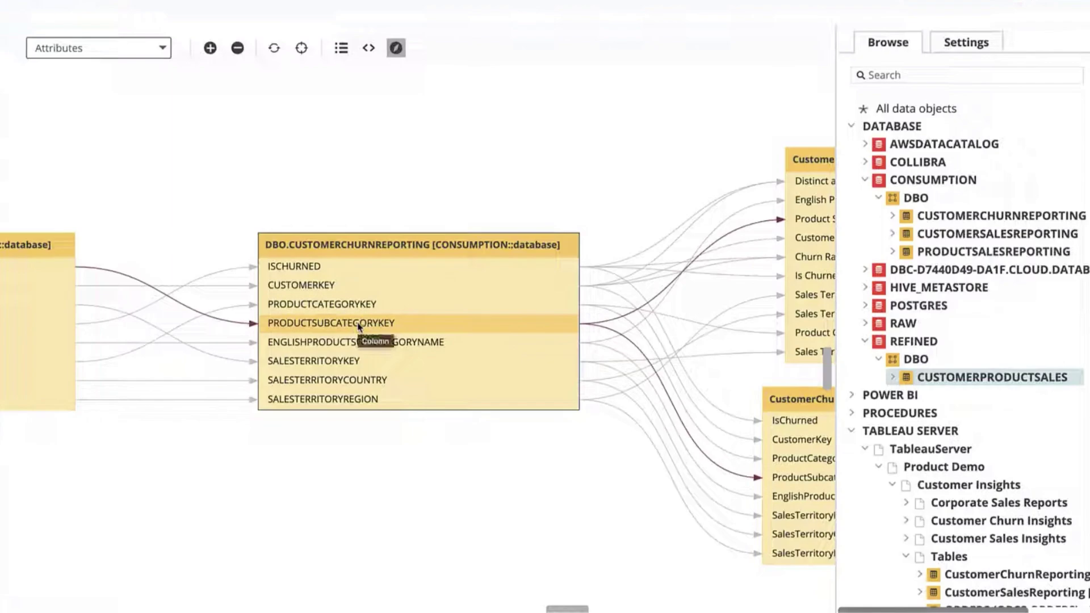
left_click(364, 323)
left_click(435, 356)
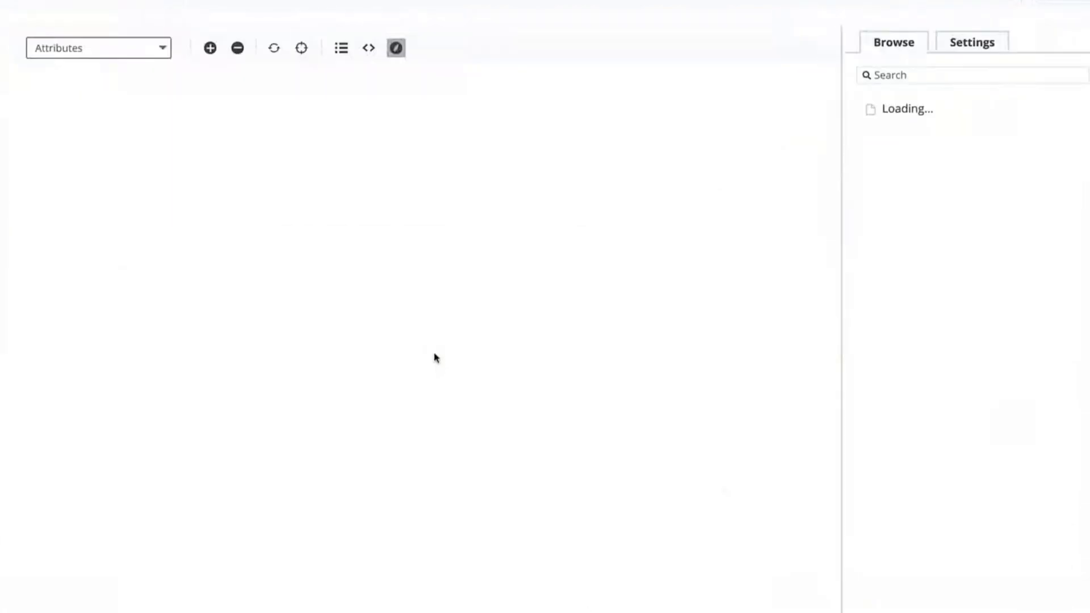
Show the Transformations (IN) and (OUT) SQL for TEMP6's PRODUCTSUBCATEGORYKEY column.
left_click_drag(334, 410, 523, 401)
left_click_drag(220, 418, 514, 407)
left_click_drag(112, 423, 393, 403)
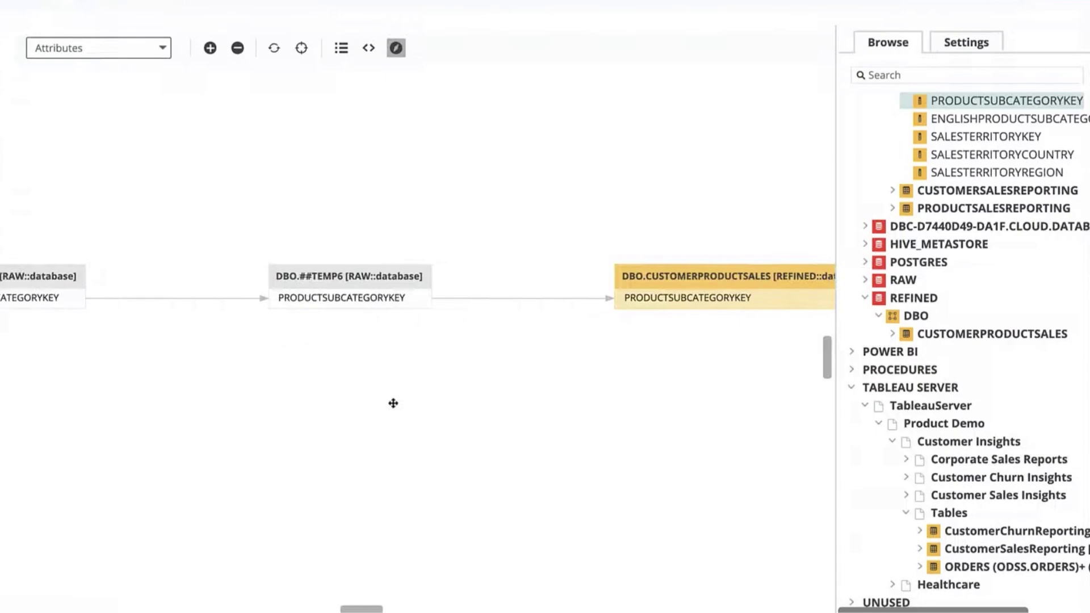
left_click(380, 301)
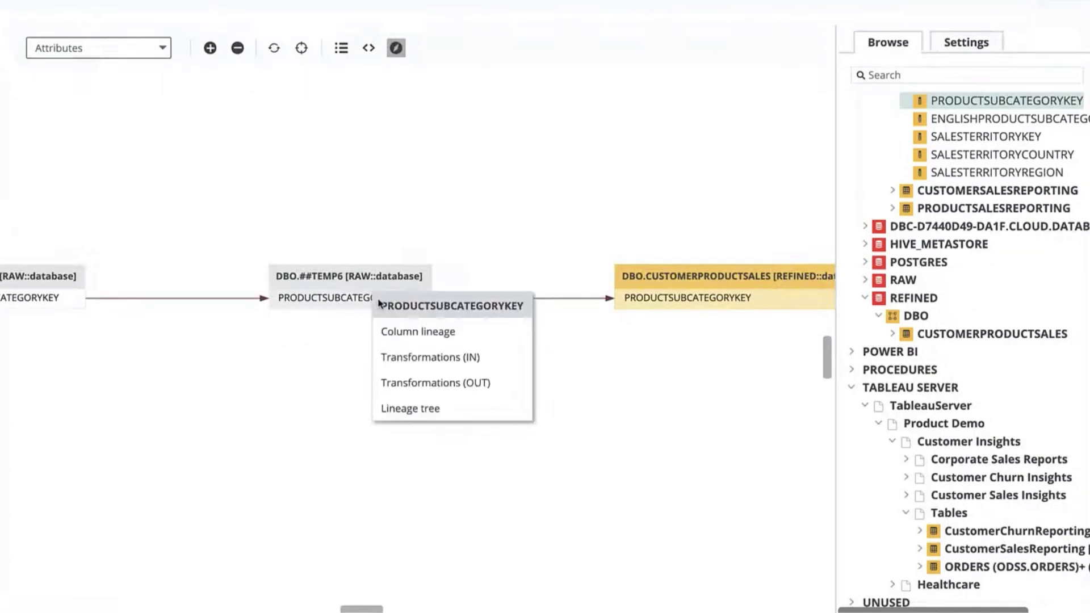
left_click(461, 354)
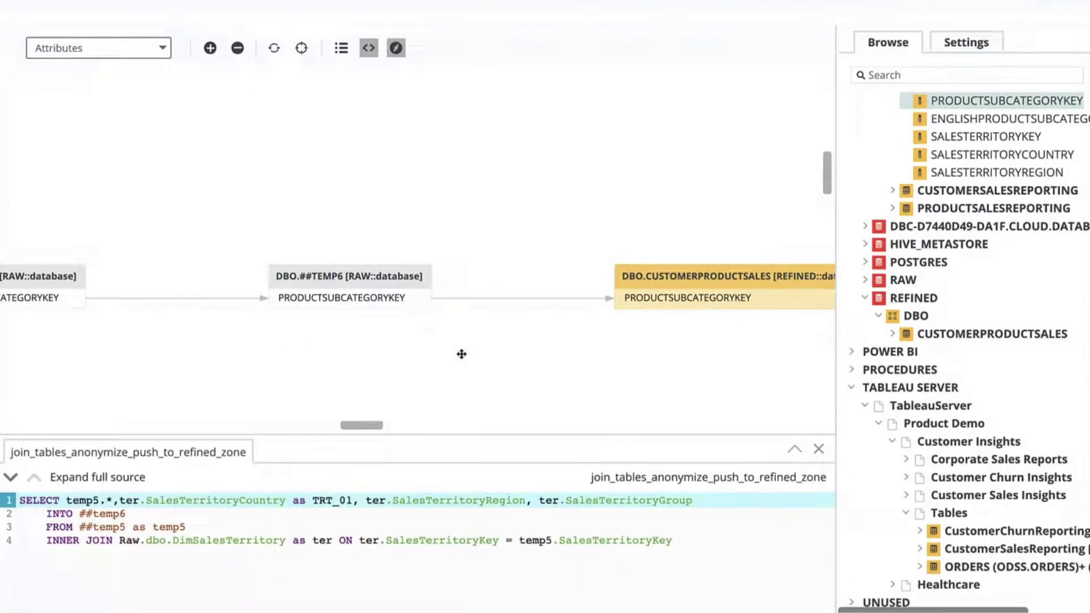
left_click(379, 302)
left_click(459, 381)
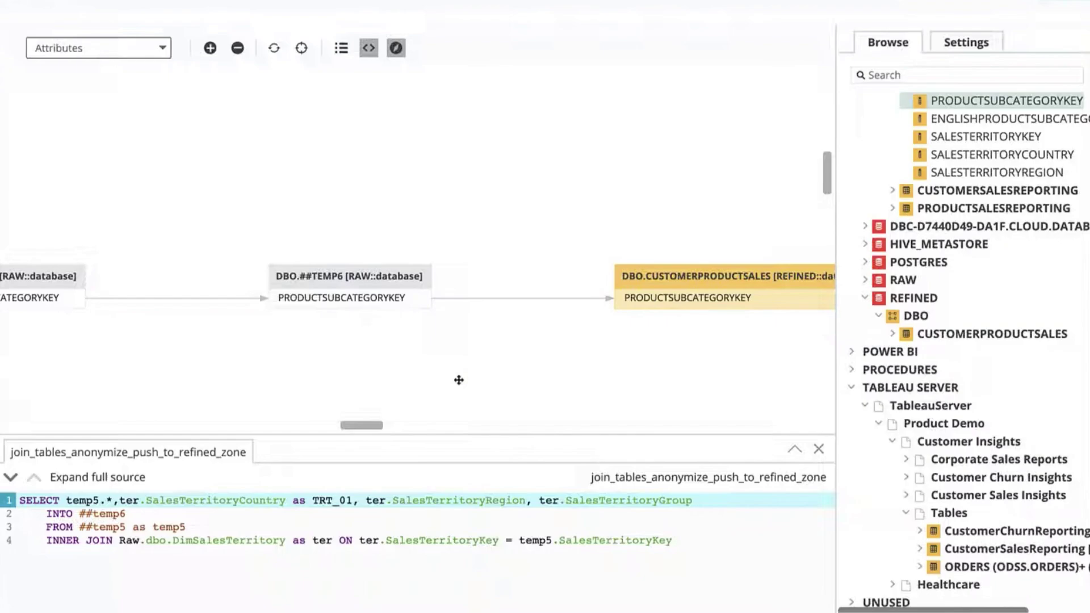